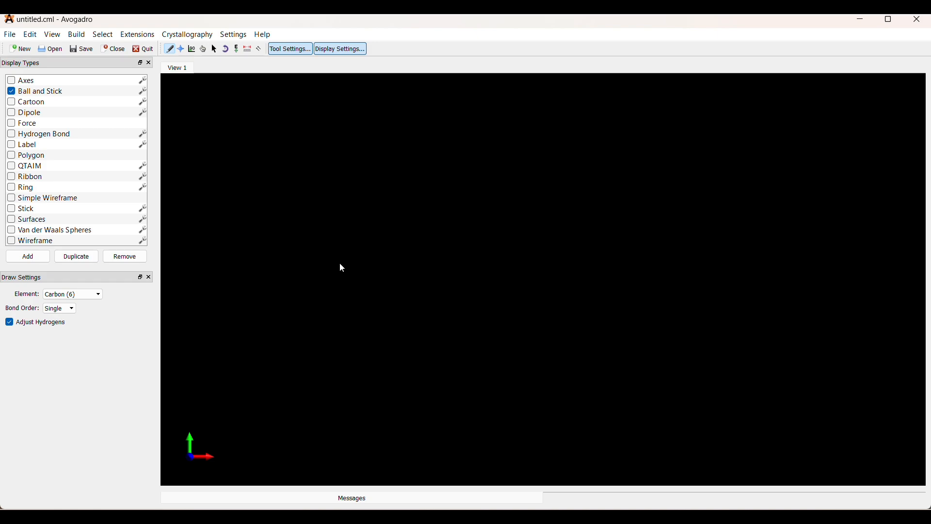
Set the view's background color to white
{"action": "left_click", "coordinate": [58, 39]}
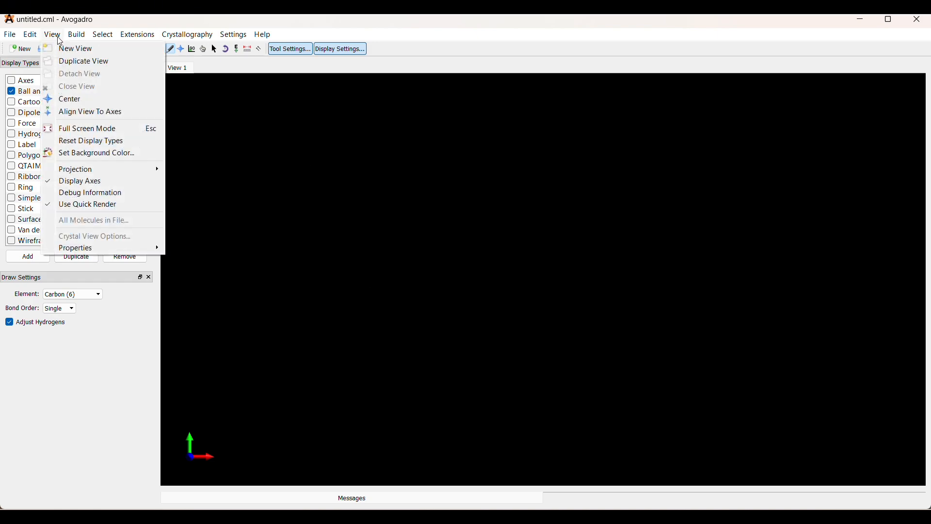
{"action": "left_click", "coordinate": [87, 154]}
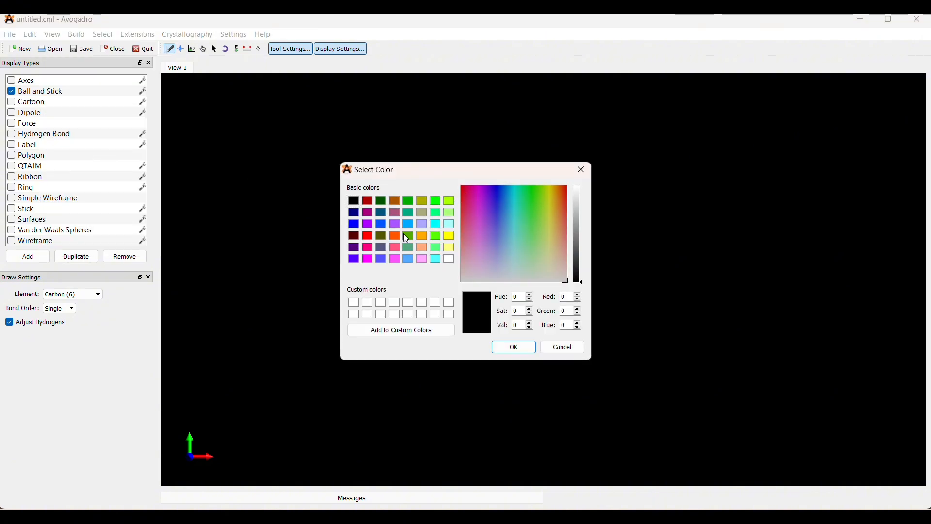
{"action": "left_click", "coordinate": [450, 261]}
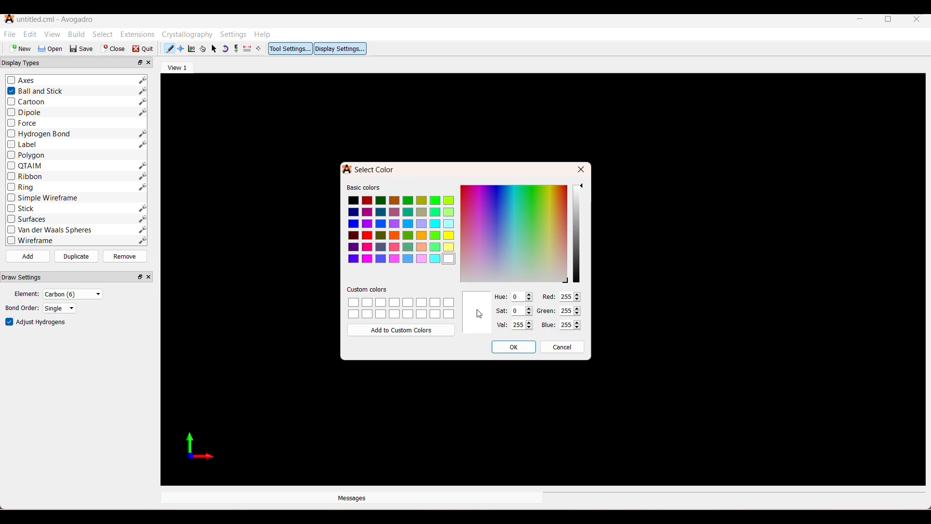
{"action": "left_click", "coordinate": [512, 348]}
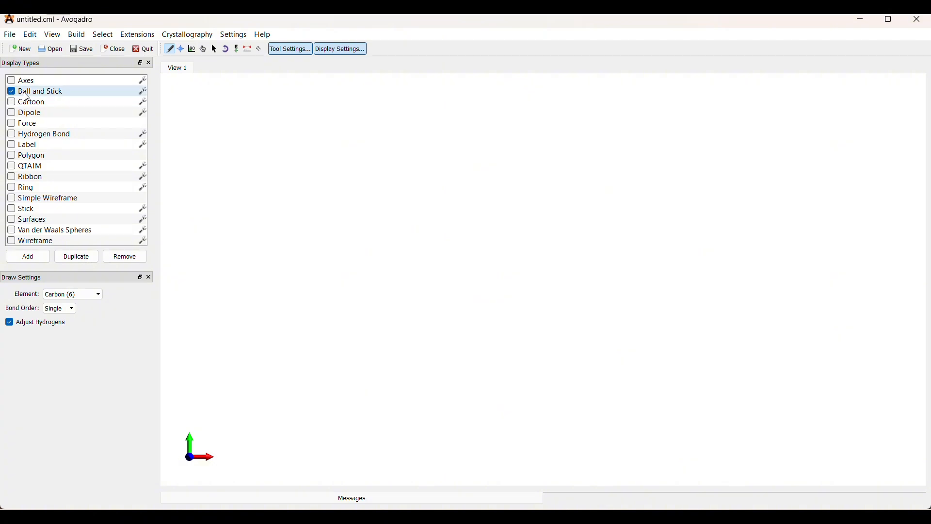
Draw a closed ring of six carbon atoms joined by single bonds, removing any misplaced atoms along the way
{"action": "left_click", "coordinate": [95, 297]}
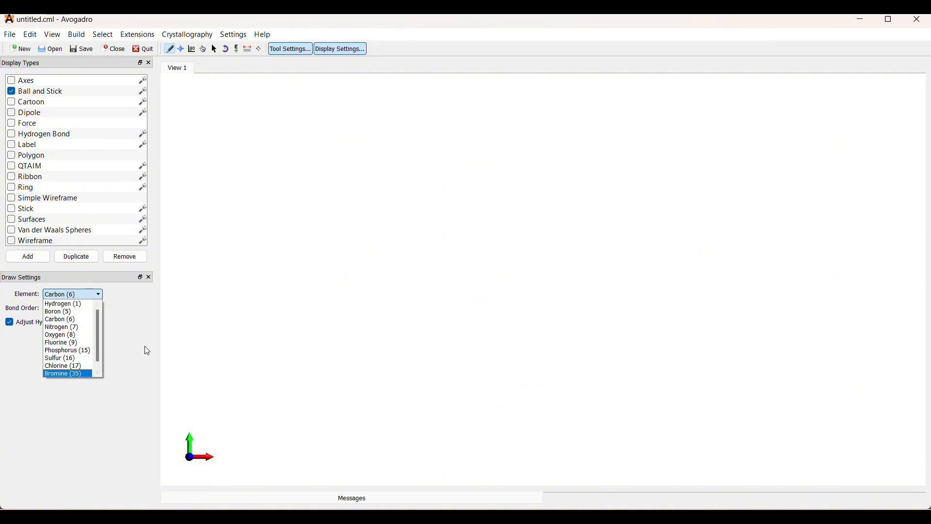
{"action": "left_click", "coordinate": [64, 320]}
{"action": "left_click", "coordinate": [73, 309]}
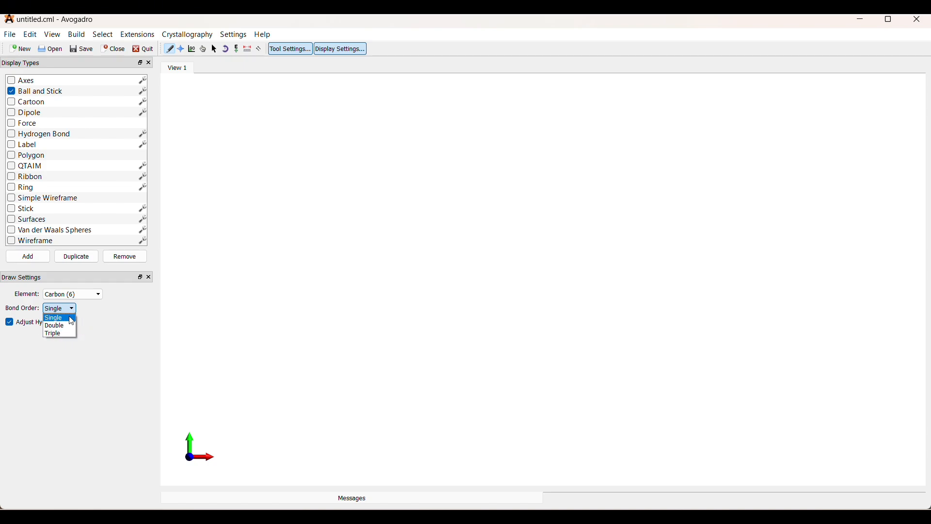
{"action": "left_click", "coordinate": [71, 321]}
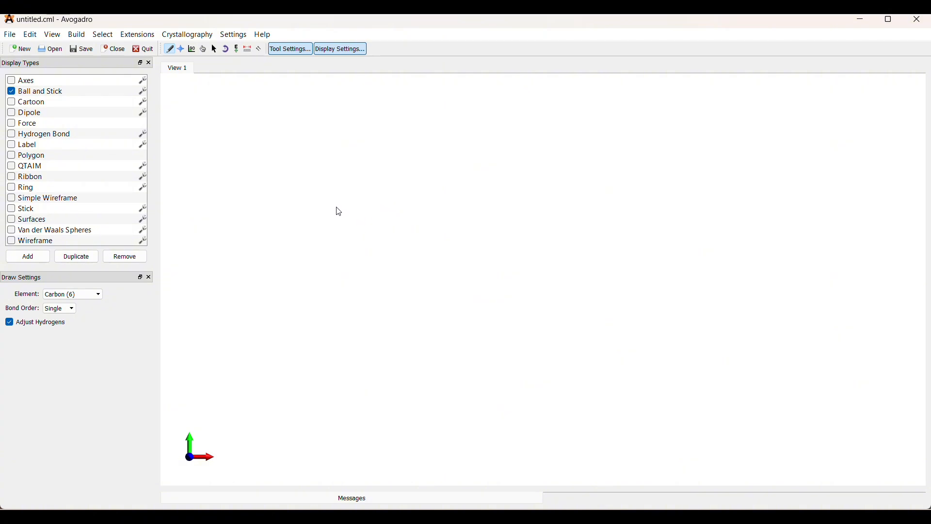
{"action": "left_click", "coordinate": [348, 213]}
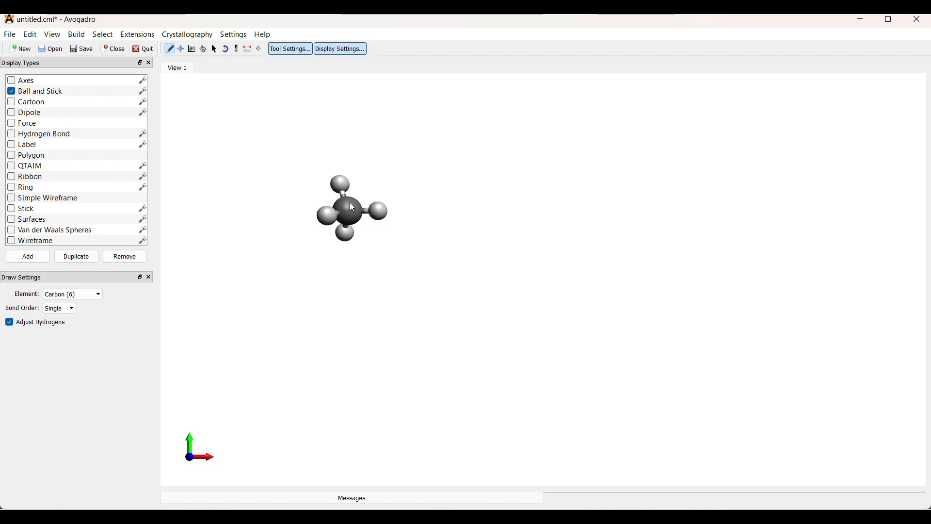
{"action": "left_click_drag", "start_coordinate": [354, 212], "coordinate": [461, 208]}
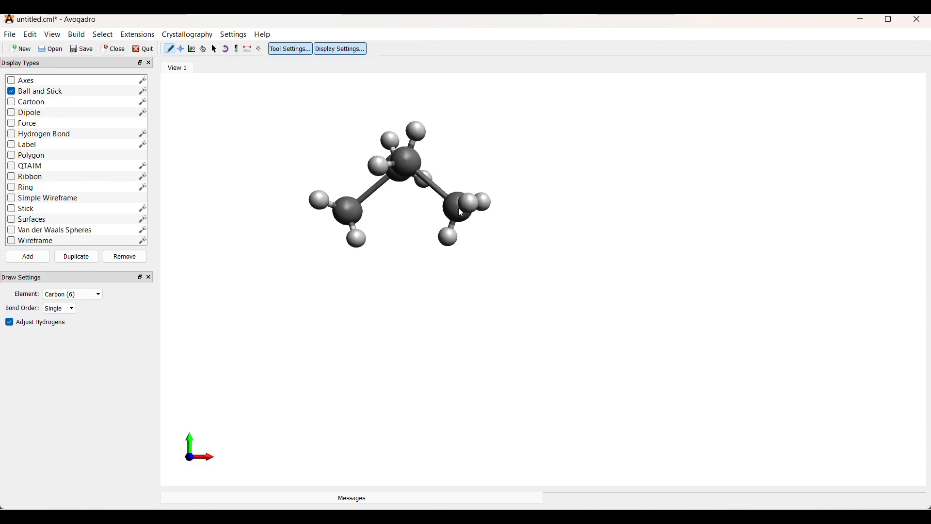
{"action": "right_click", "coordinate": [462, 211]}
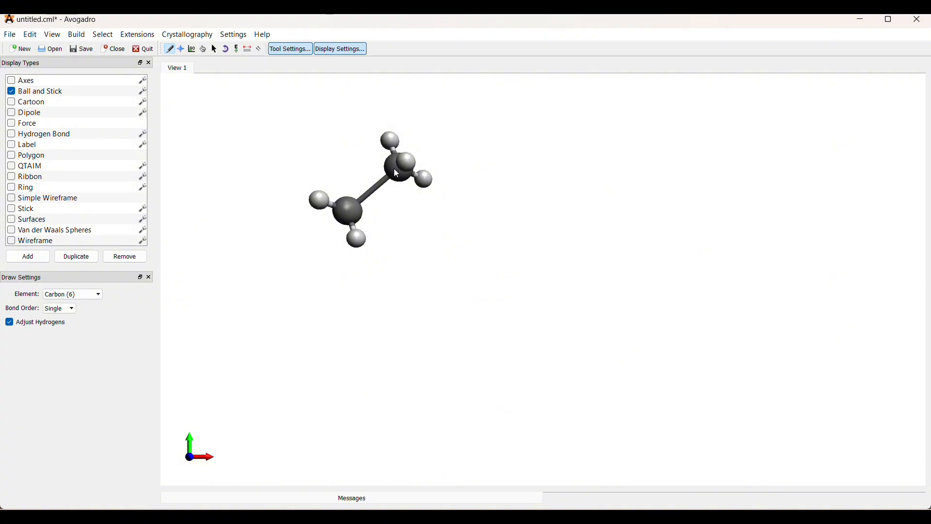
{"action": "left_click_drag", "start_coordinate": [405, 165], "coordinate": [356, 296]}
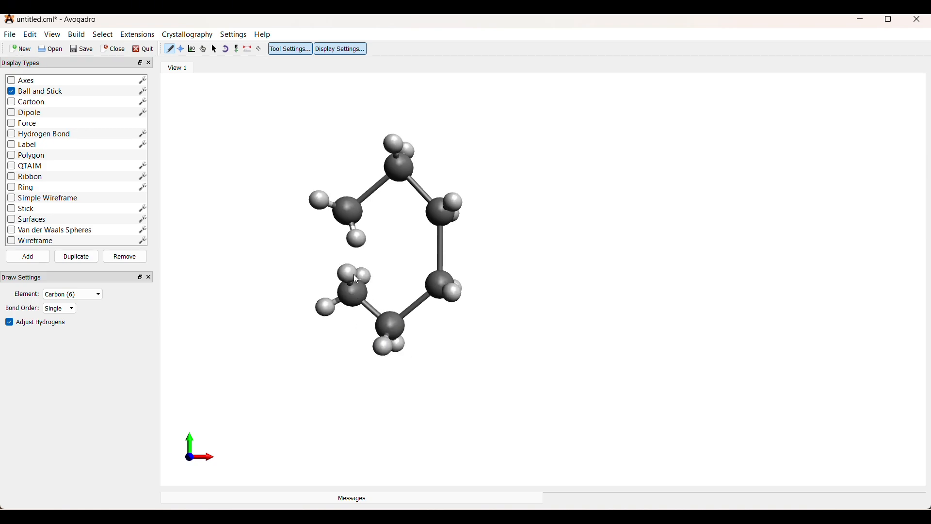
{"action": "left_click_drag", "start_coordinate": [353, 226], "coordinate": [353, 223]}
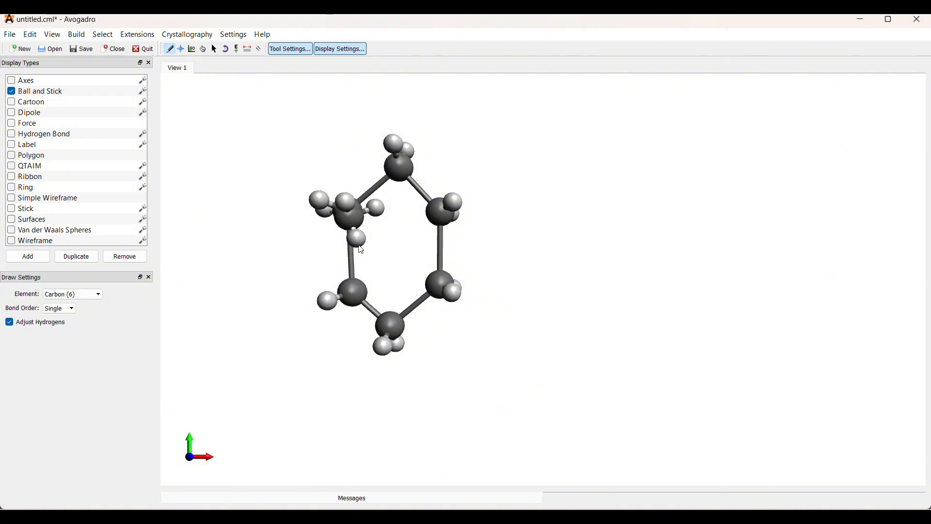
{"action": "right_click", "coordinate": [360, 247]}
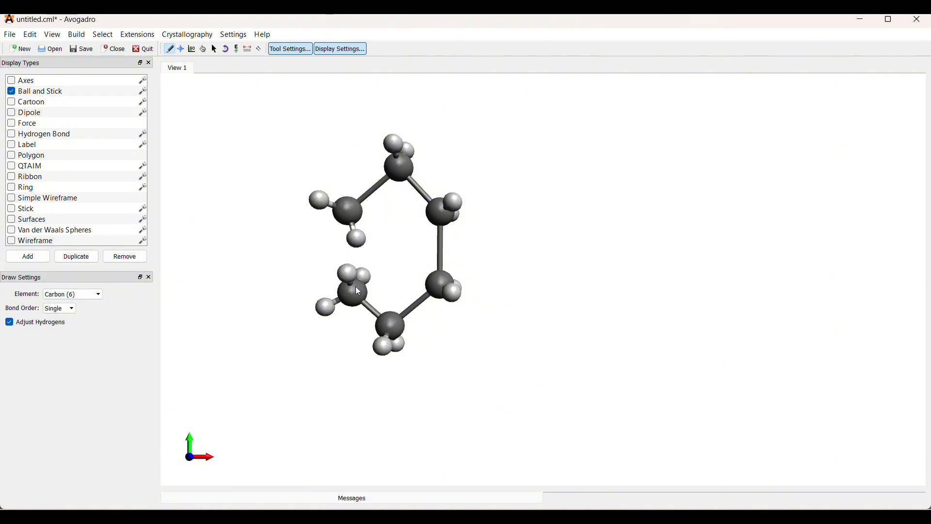
{"action": "left_click_drag", "start_coordinate": [359, 291], "coordinate": [349, 210]}
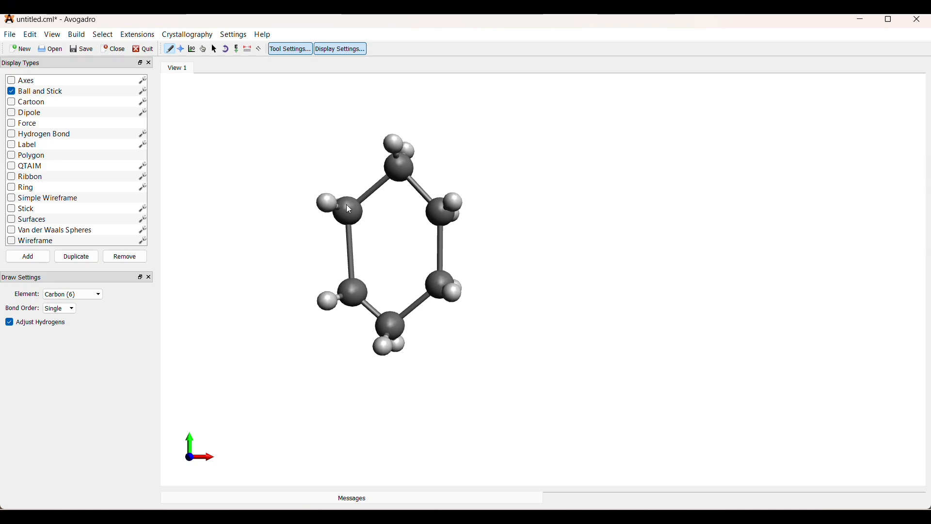
Change three alternating bonds of the six-carbon ring to double bonds
{"action": "left_click", "coordinate": [74, 309]}
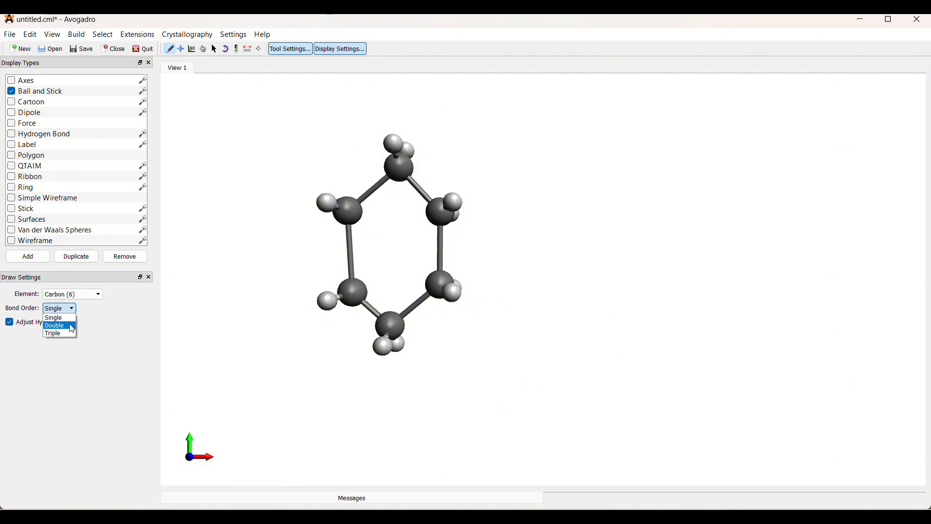
{"action": "left_click", "coordinate": [68, 323]}
{"action": "left_click", "coordinate": [377, 201]}
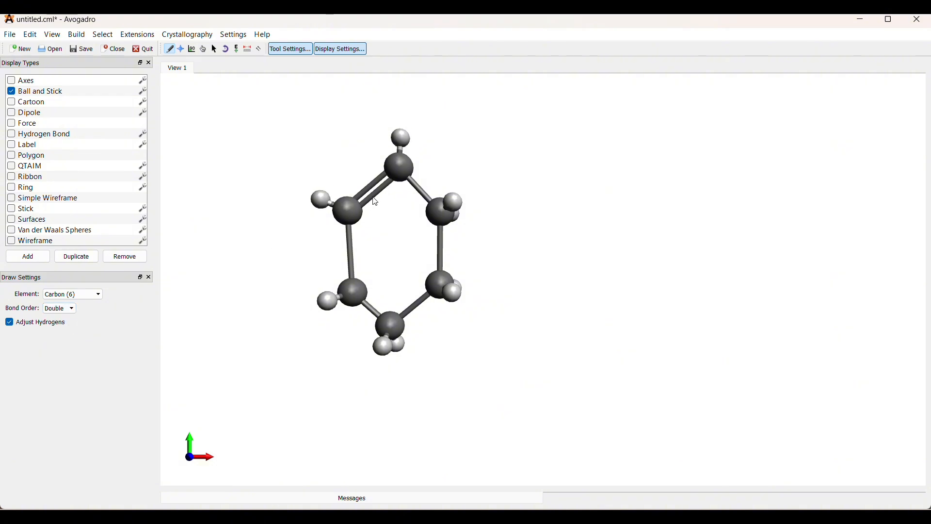
{"action": "left_click", "coordinate": [444, 242]}
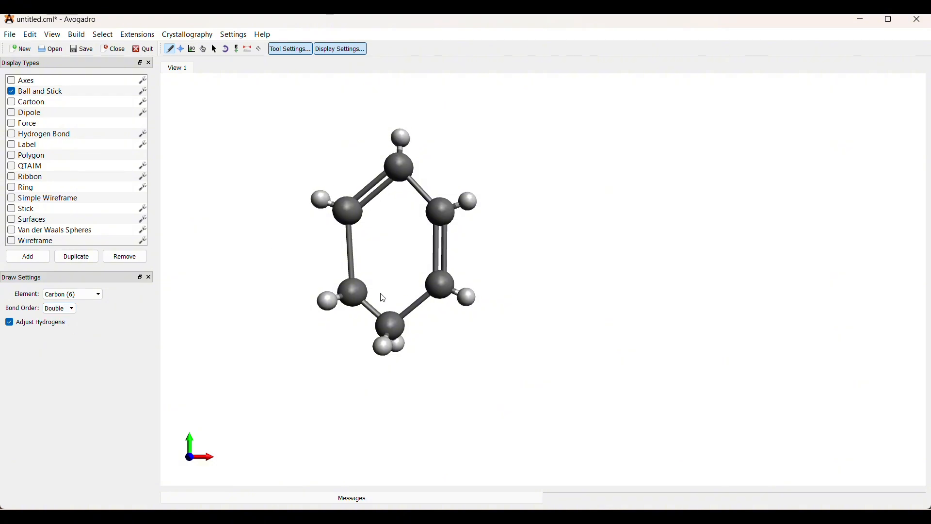
{"action": "left_click", "coordinate": [373, 309]}
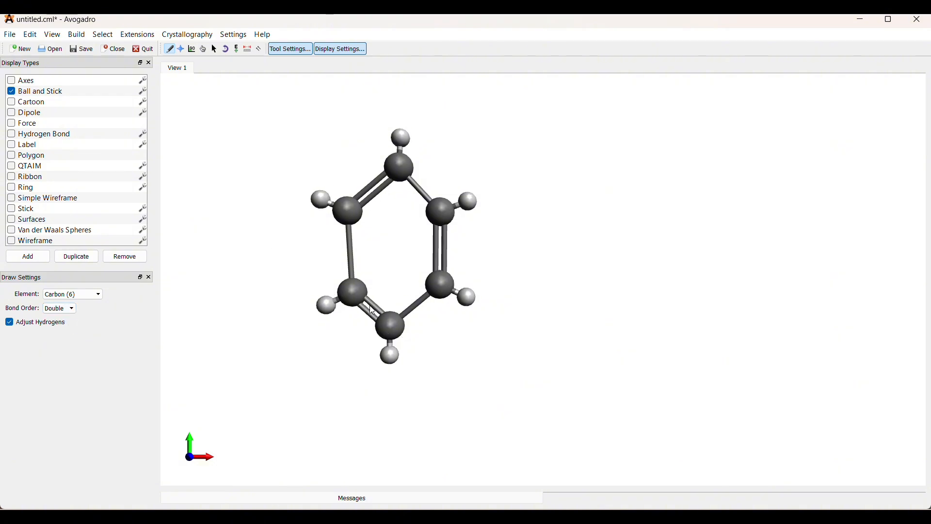
Attach a carbon atom with a single bond to the upper-right carbon of the ring
{"action": "left_click", "coordinate": [61, 309]}
{"action": "left_click", "coordinate": [62, 318]}
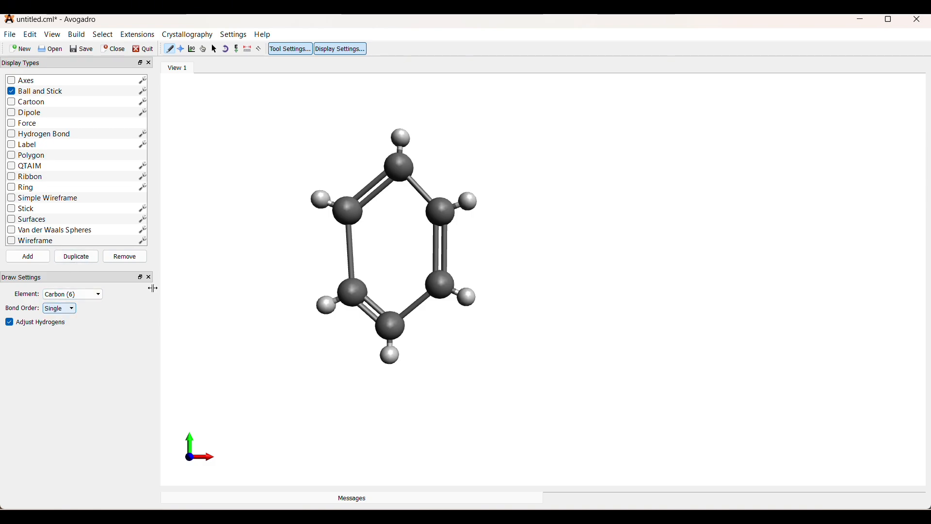
{"action": "mouse_move", "coordinate": [447, 223]}
{"action": "left_mouse_down"}
{"action": "mouse_move", "coordinate": [520, 188]}
{"action": "mouse_move", "coordinate": [515, 196]}
{"action": "mouse_move", "coordinate": [496, 170]}
{"action": "left_mouse_up"}
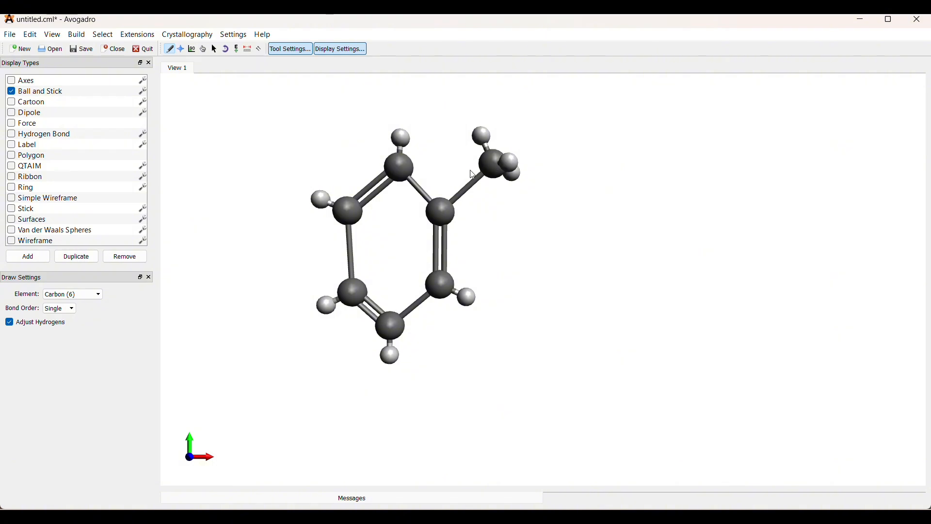
Add an oxygen atom with a double bond to the carbon attached outside the ring
{"action": "left_click", "coordinate": [99, 297]}
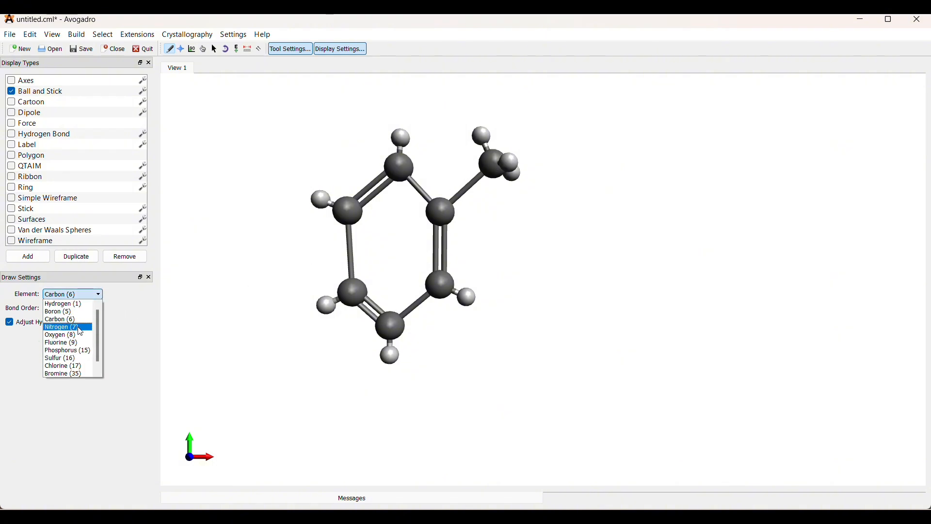
{"action": "left_click", "coordinate": [81, 336]}
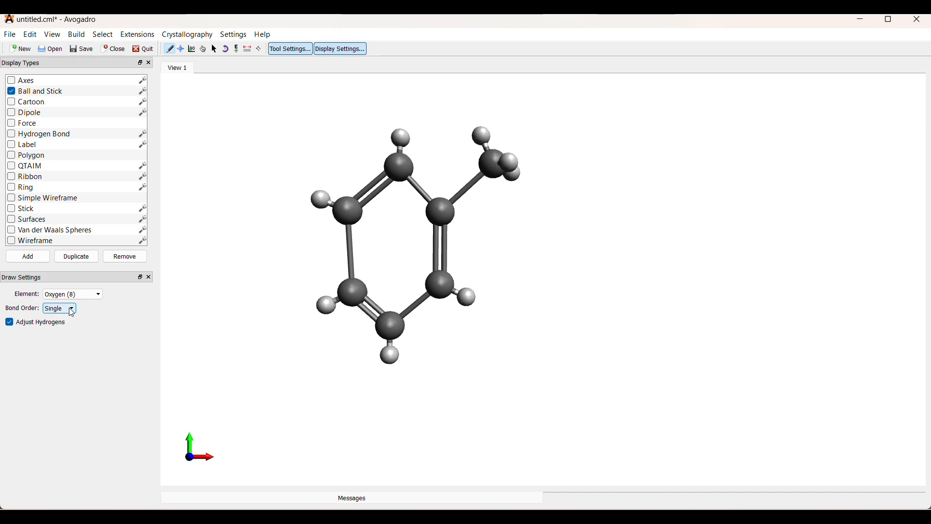
{"action": "left_click", "coordinate": [72, 313]}
{"action": "left_click", "coordinate": [67, 324]}
{"action": "left_click", "coordinate": [496, 170]}
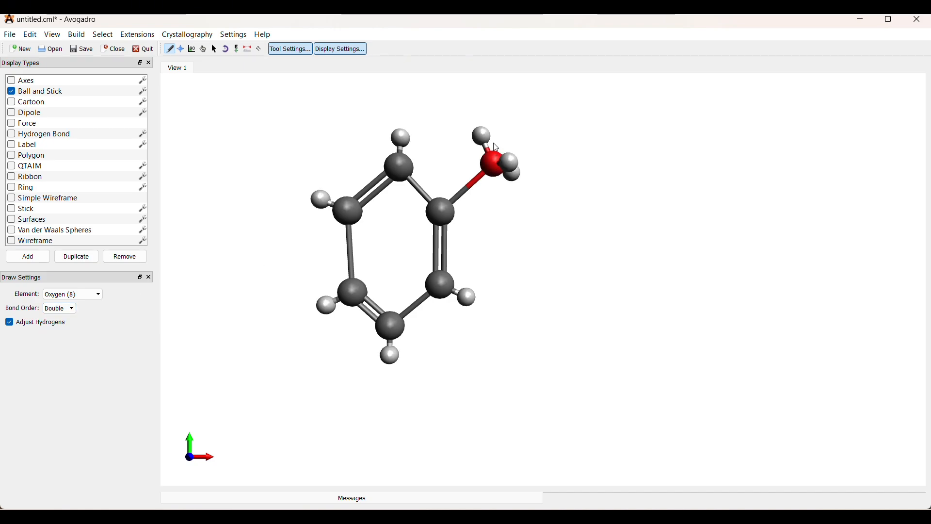
{"action": "left_click_drag", "start_coordinate": [491, 110], "coordinate": [494, 106]}
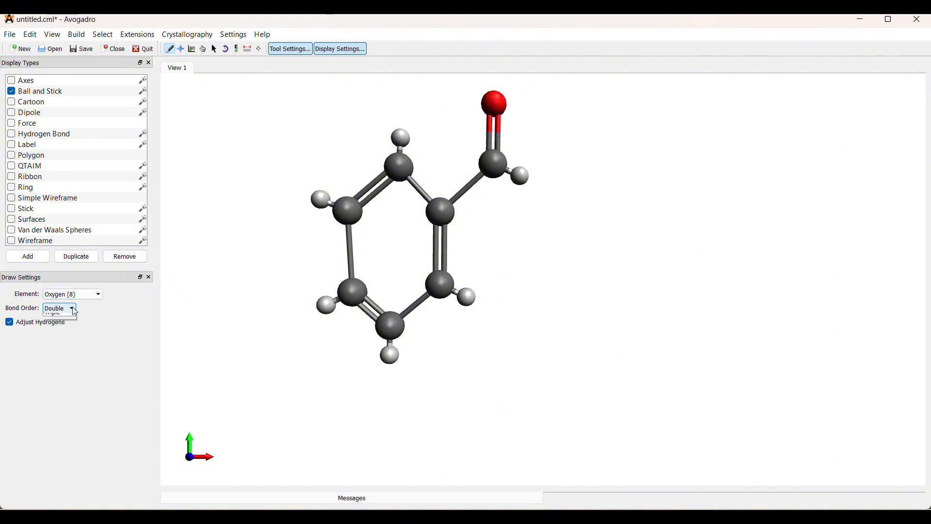
Add a second oxygen with a single bond to the same side carbon, completing the carboxylic acid group
{"action": "left_click", "coordinate": [74, 309]}
{"action": "left_click", "coordinate": [61, 318]}
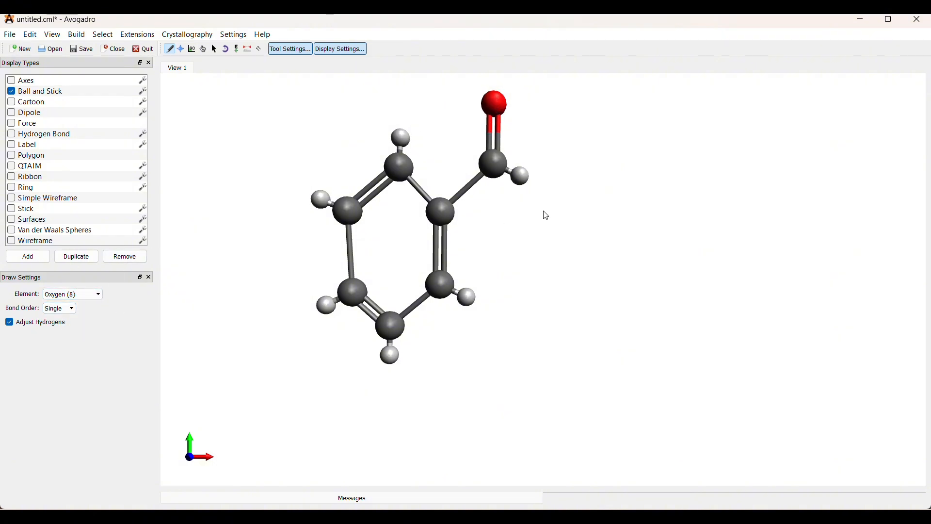
{"action": "left_click_drag", "start_coordinate": [500, 170], "coordinate": [543, 209]}
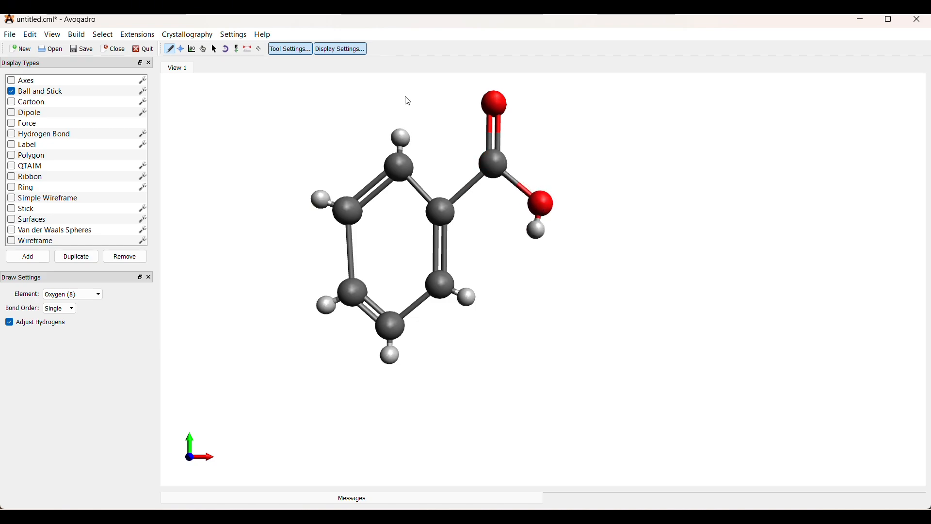
Run auto-optimization of the molecule's geometry with fixed atoms movable, and display the atom labels
{"action": "left_click", "coordinate": [239, 54]}
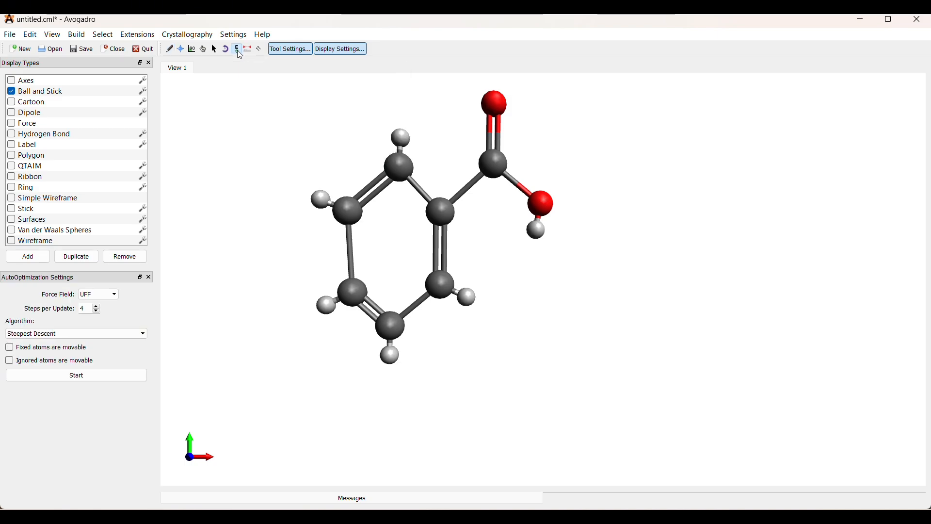
{"action": "left_click", "coordinate": [8, 347]}
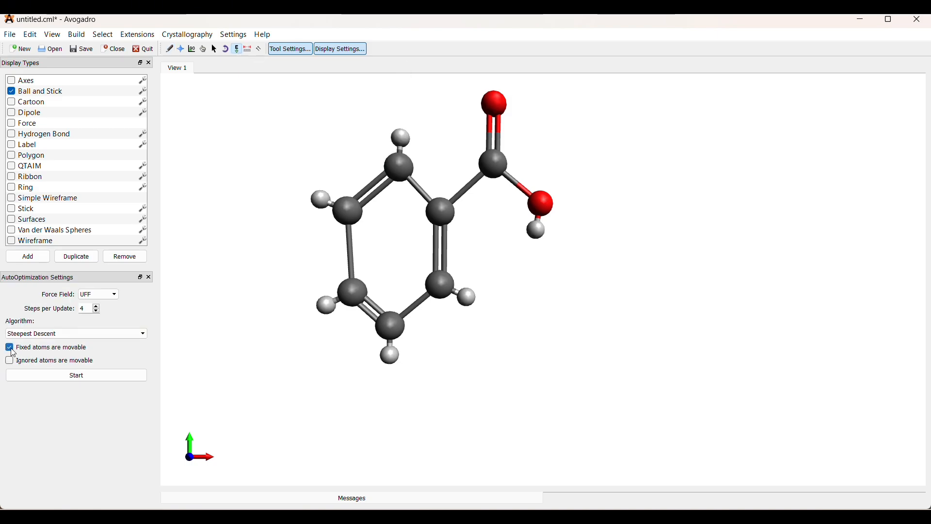
{"action": "left_click", "coordinate": [38, 382]}
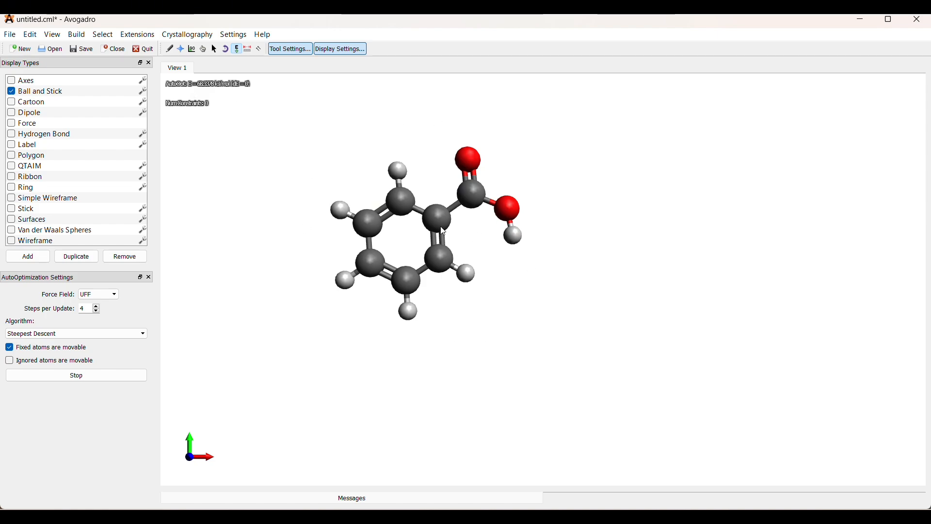
{"action": "left_click", "coordinate": [11, 146]}
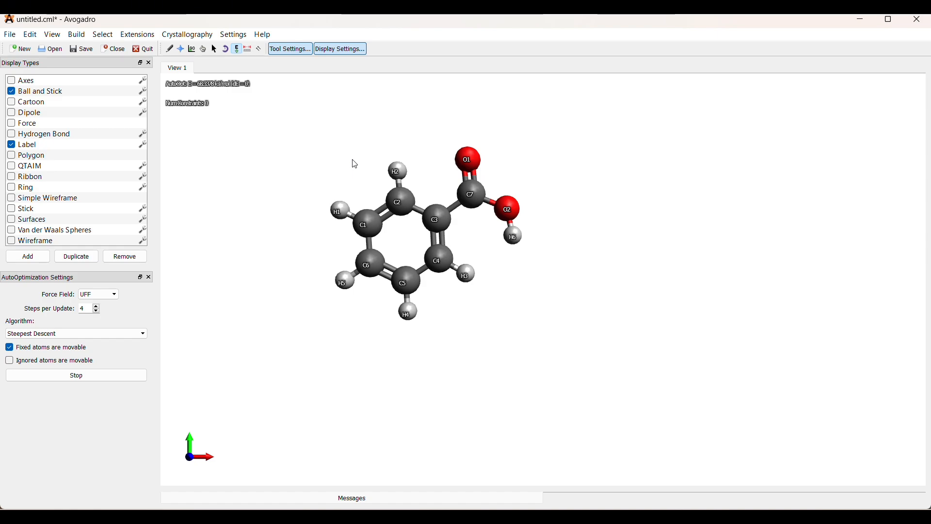
Check the molecule properties of the optimized structure, including its name, weight, formula and energy, and close them
{"action": "left_click", "coordinate": [53, 37]}
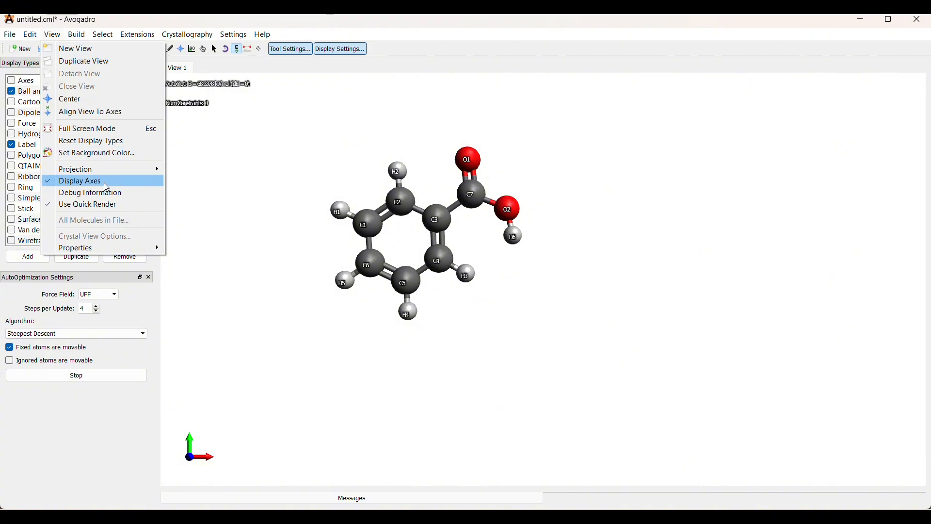
{"action": "mouse_move", "coordinate": [80, 250]}
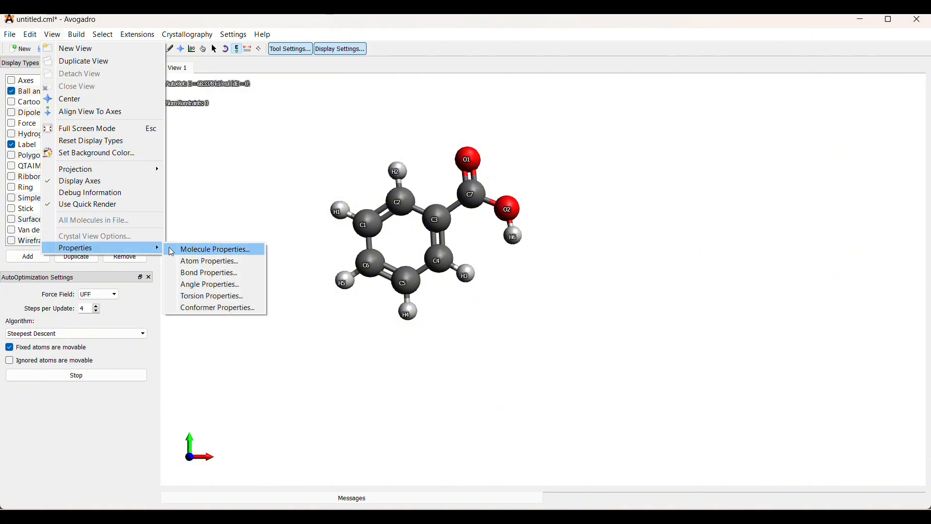
{"action": "left_click", "coordinate": [183, 251]}
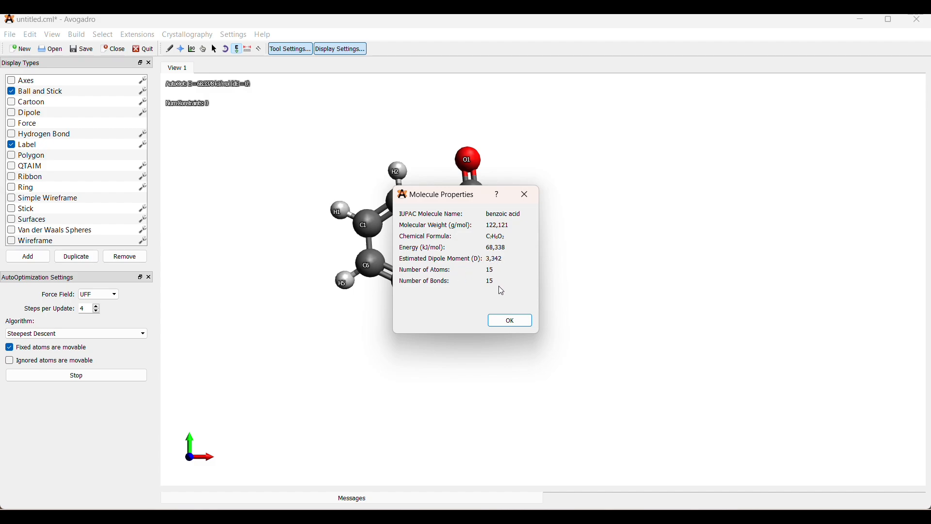
{"action": "left_click", "coordinate": [520, 323]}
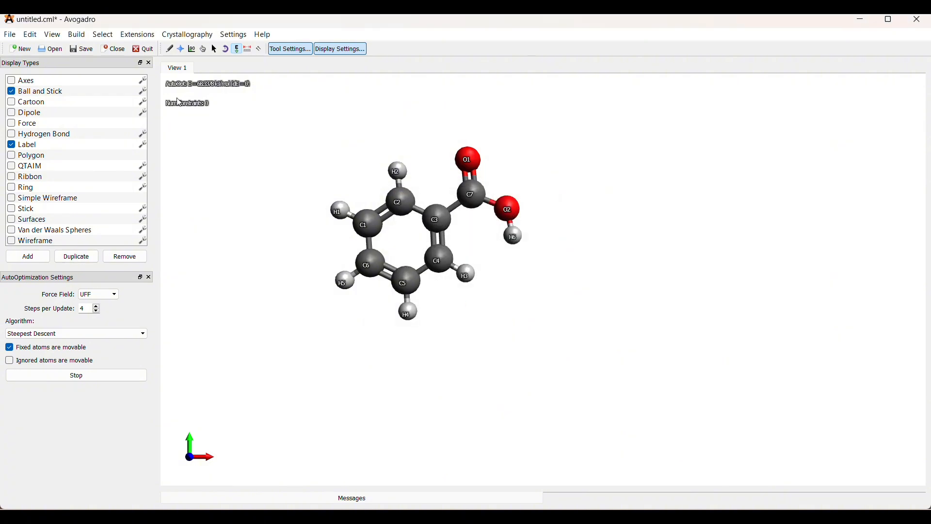
Review the atom properties table, including element types, valences, partial charges and X, Y, Z coordinates, and close it
{"action": "left_click", "coordinate": [52, 35]}
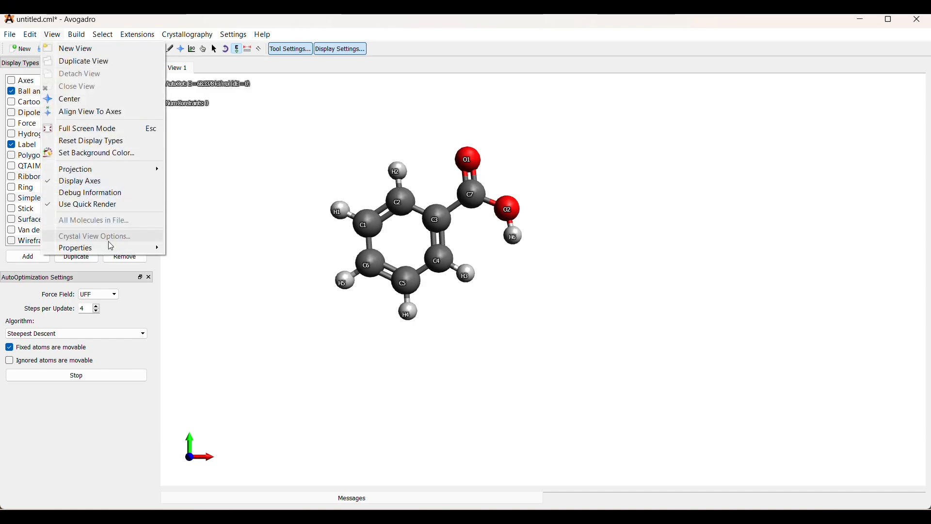
{"action": "mouse_move", "coordinate": [115, 252]}
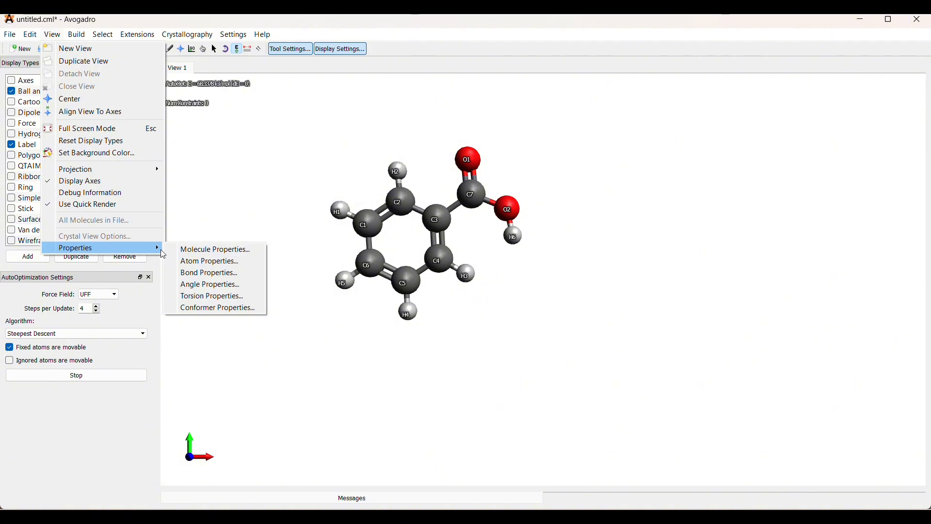
{"action": "left_click", "coordinate": [193, 264]}
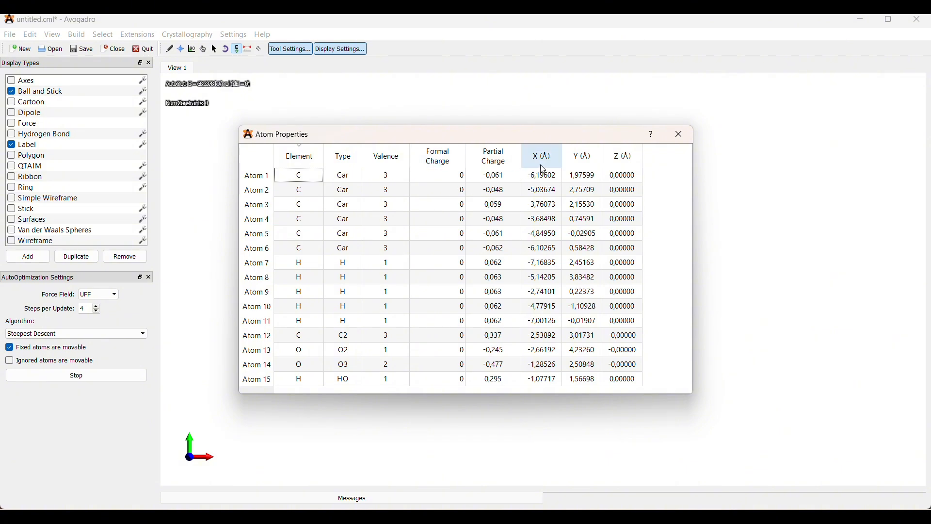
{"action": "left_click", "coordinate": [681, 135]}
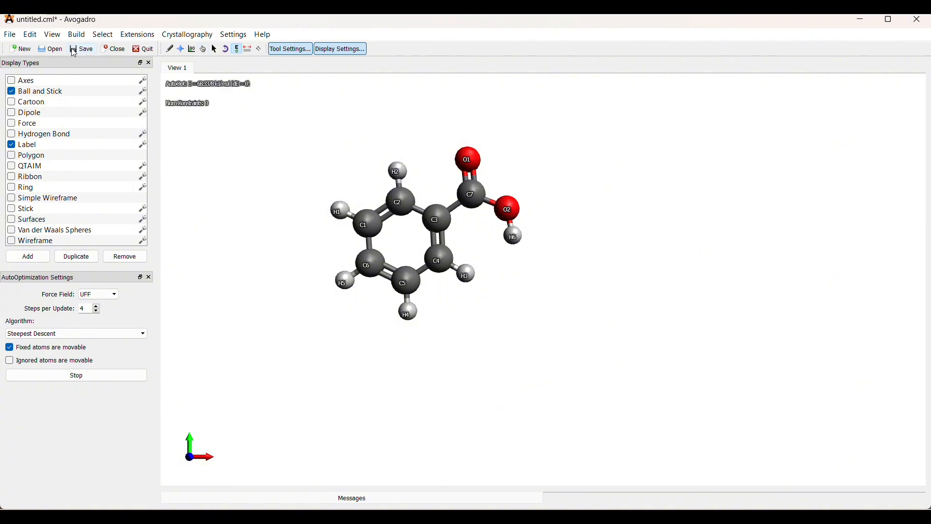
Review the bond properties table, including start and end atoms, bond orders and bond lengths, and close it
{"action": "left_click", "coordinate": [53, 36]}
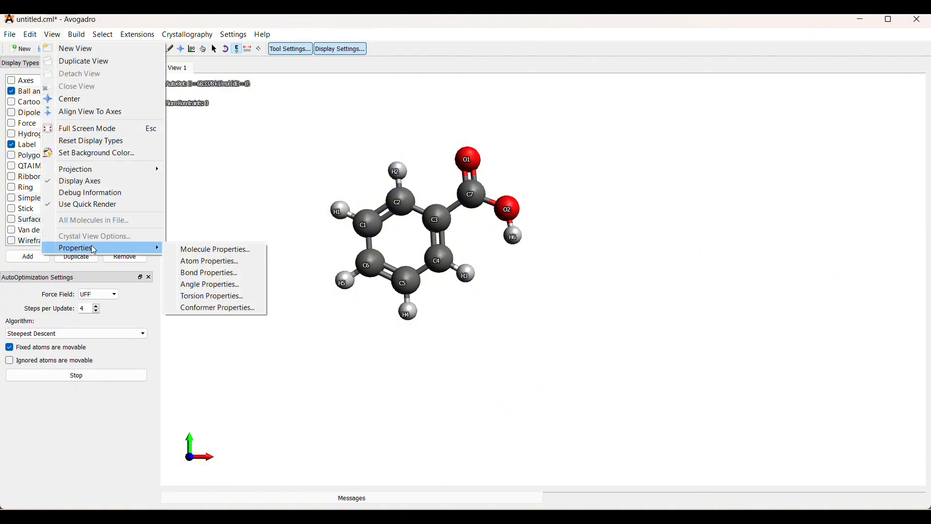
{"action": "left_click", "coordinate": [194, 273]}
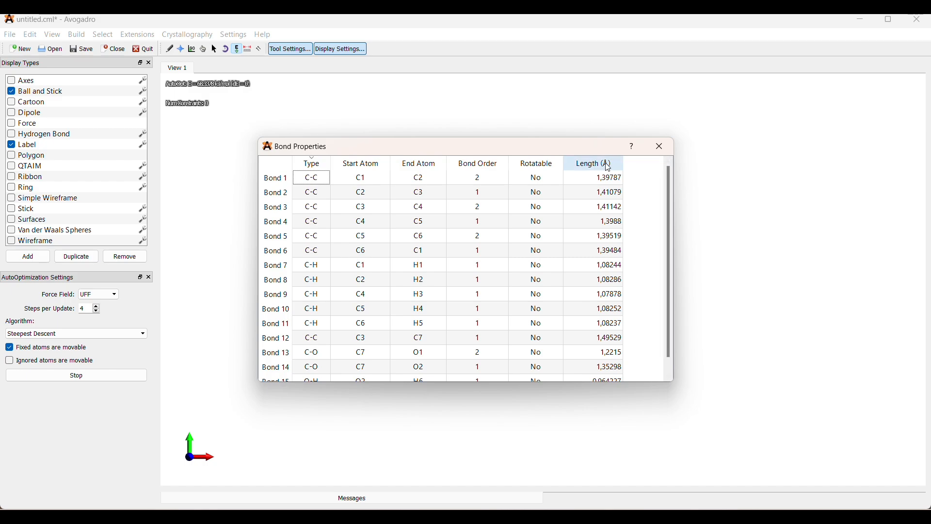
{"action": "left_click", "coordinate": [661, 154]}
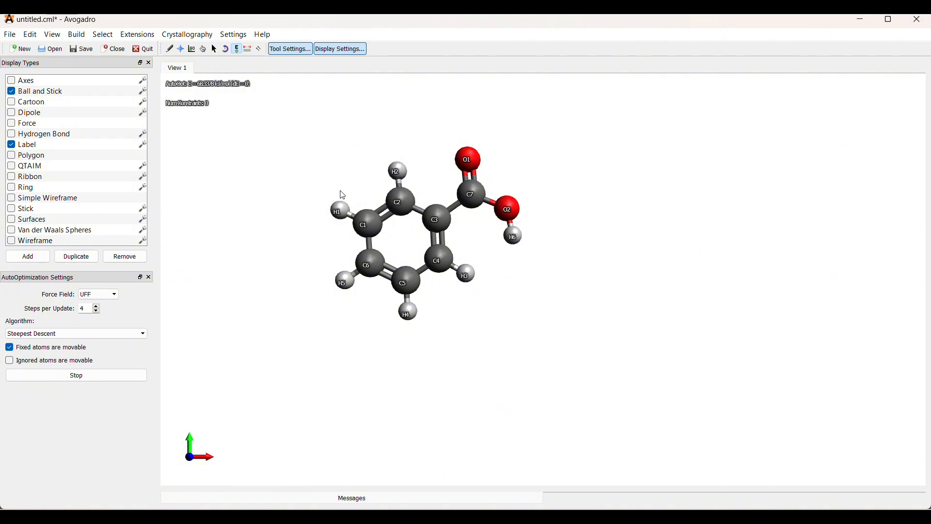
Review the angle properties table with the atoms, vertices and angle values of the molecule, and close it
{"action": "left_click", "coordinate": [53, 34]}
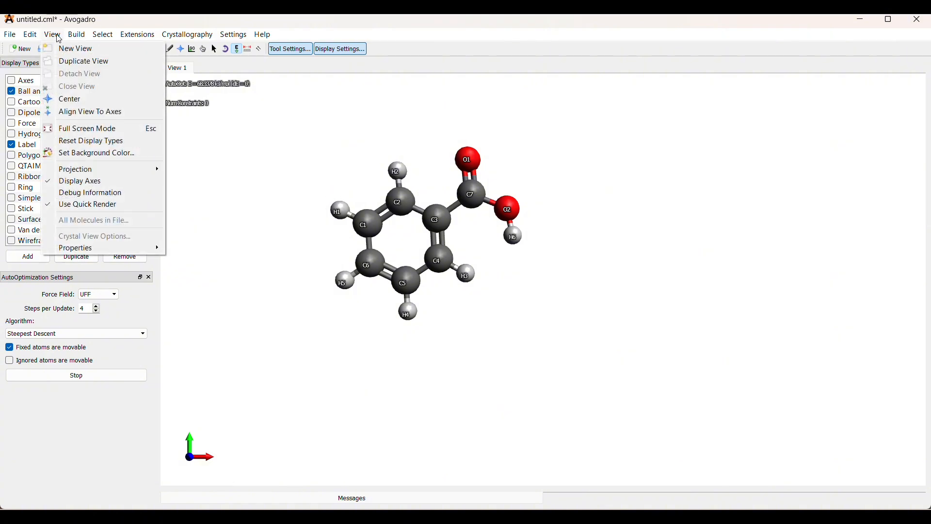
{"action": "mouse_move", "coordinate": [148, 253]}
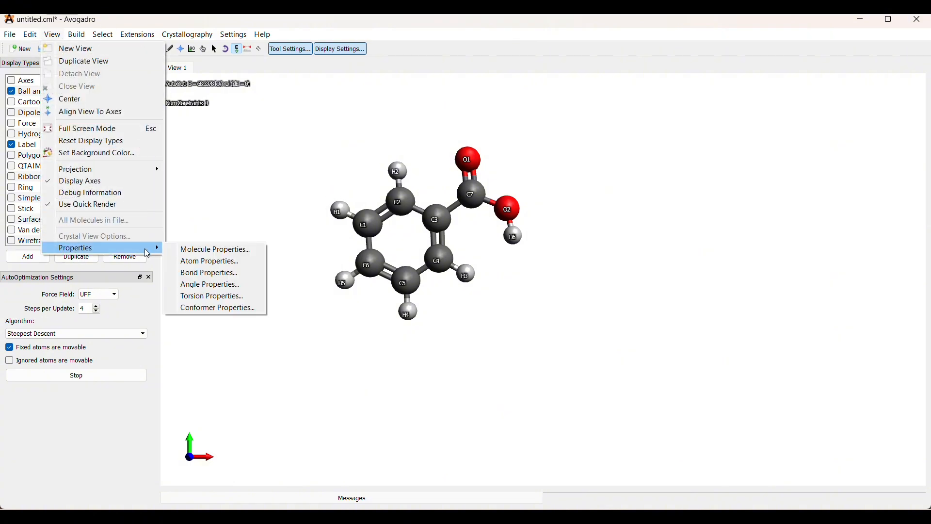
{"action": "left_click", "coordinate": [208, 286]}
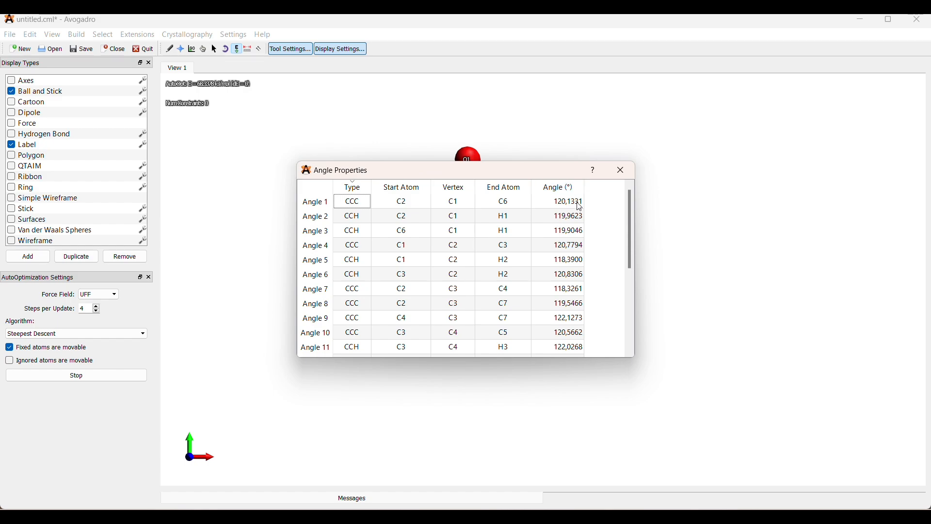
{"action": "left_click", "coordinate": [628, 172]}
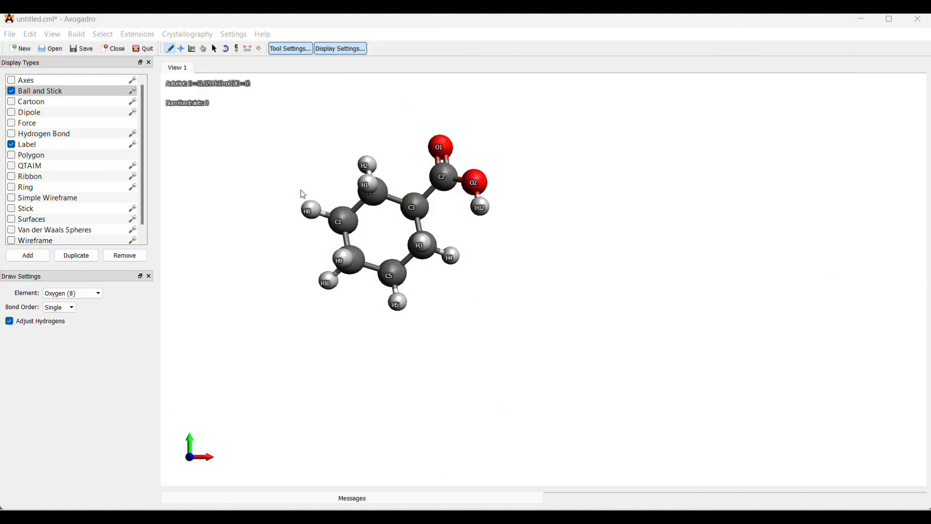
Review the torsion properties table with the four atoms and torsion angle of each entry, and close it
{"action": "left_click", "coordinate": [53, 35]}
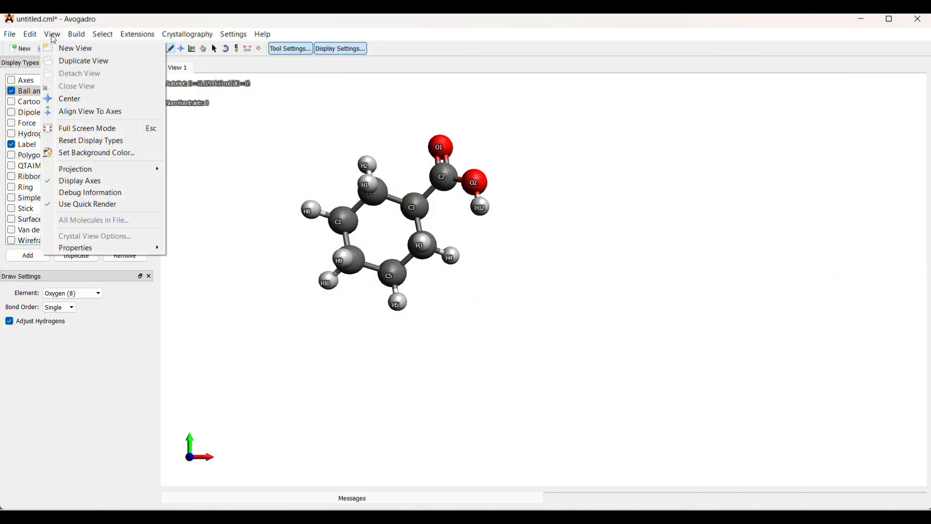
{"action": "mouse_move", "coordinate": [105, 250]}
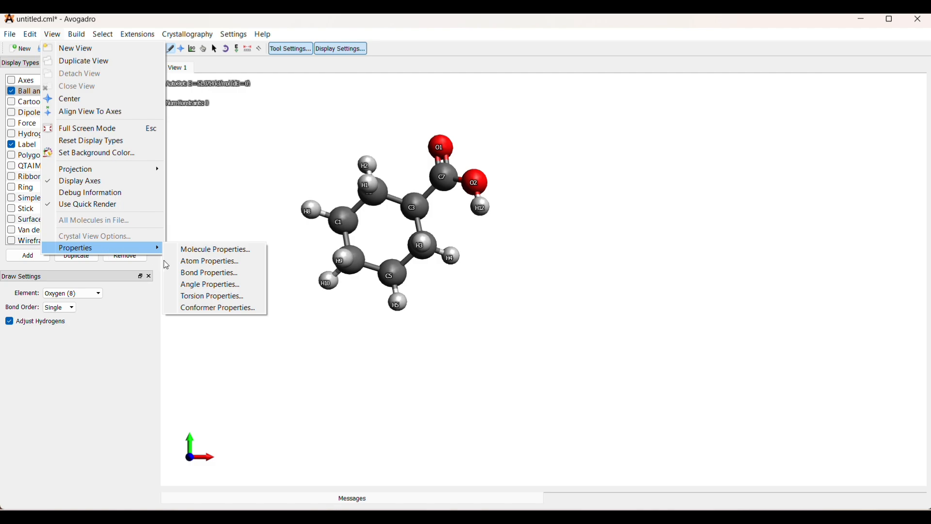
{"action": "left_click", "coordinate": [209, 296]}
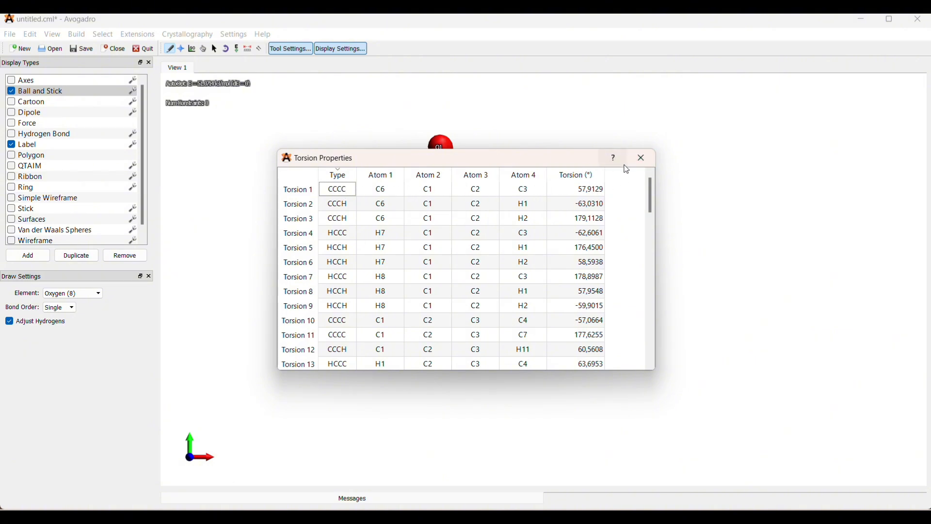
{"action": "left_click", "coordinate": [642, 158]}
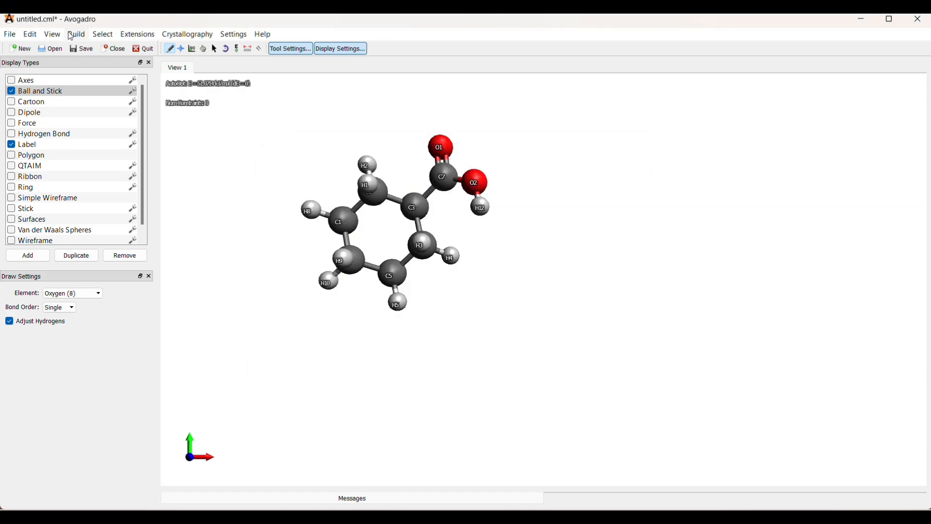
Check the energy of the molecule's conformer in the conformer properties, and close them
{"action": "left_click", "coordinate": [52, 35]}
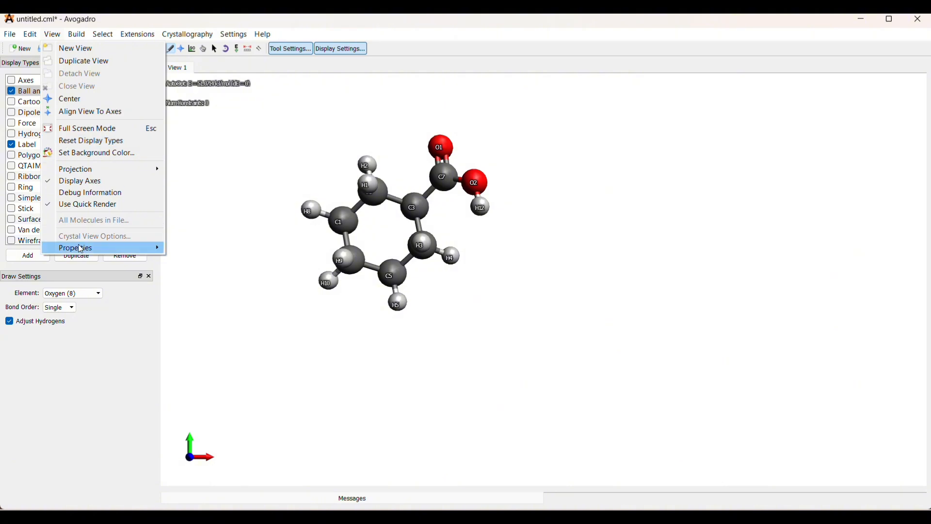
{"action": "mouse_move", "coordinate": [54, 248]}
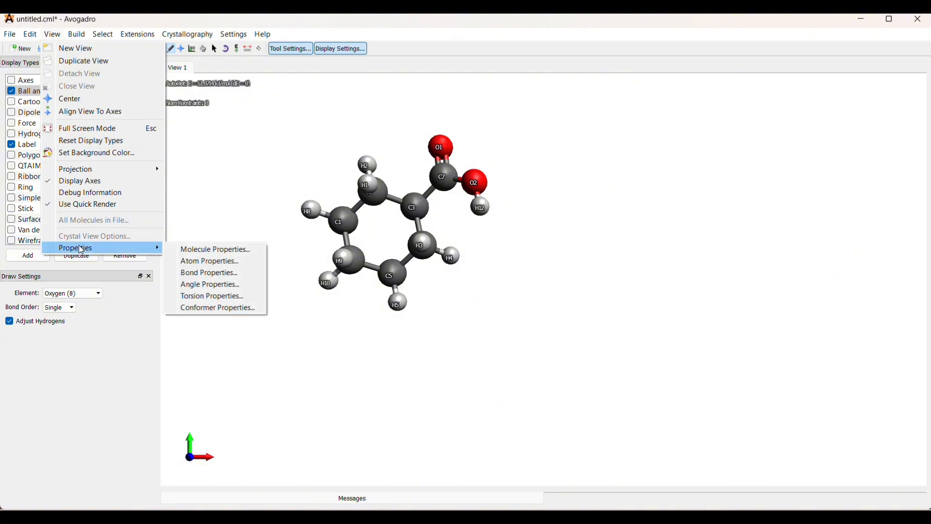
{"action": "left_click", "coordinate": [194, 309]}
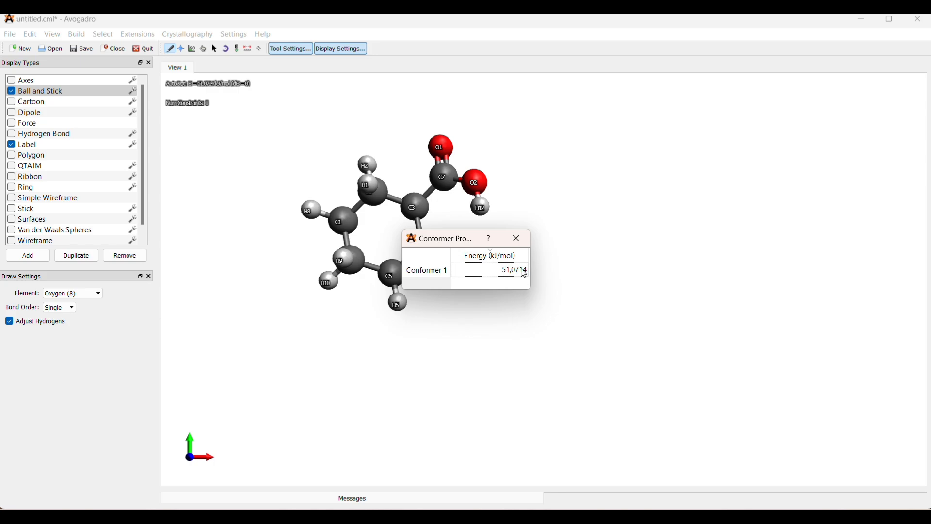
{"action": "left_click", "coordinate": [516, 238]}
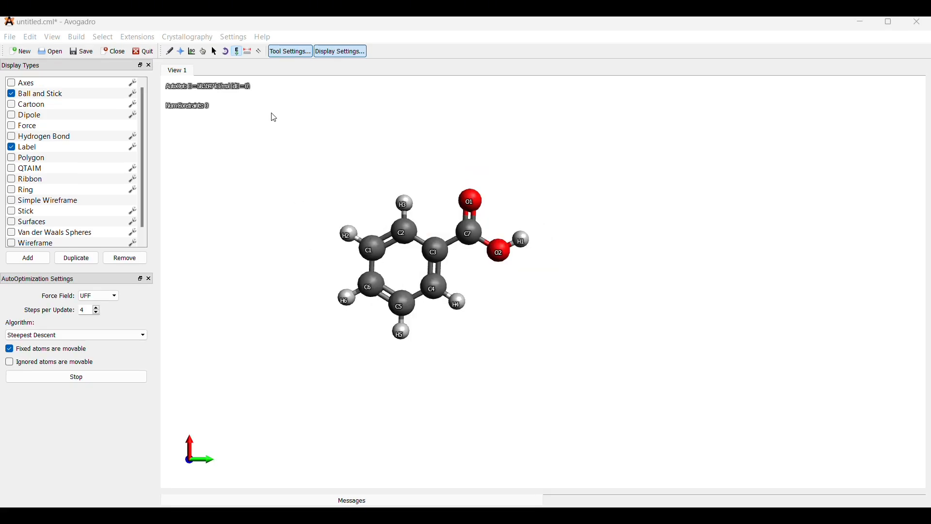
Auto-rotate the labelled benzoic acid molecule about the x axis, the y axis, and the x axis again to view it from all sides
{"action": "left_click", "coordinate": [224, 52]}
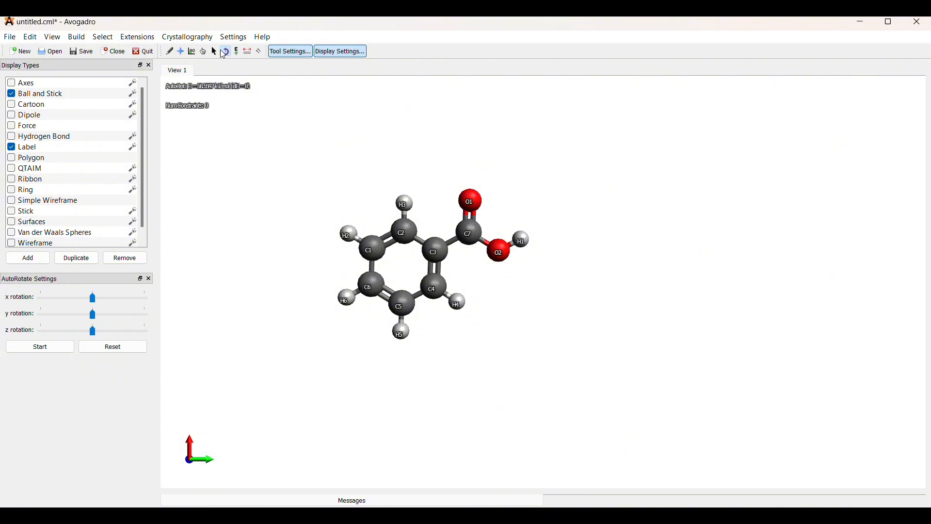
{"action": "left_click_drag", "start_coordinate": [306, 183], "coordinate": [512, 185]}
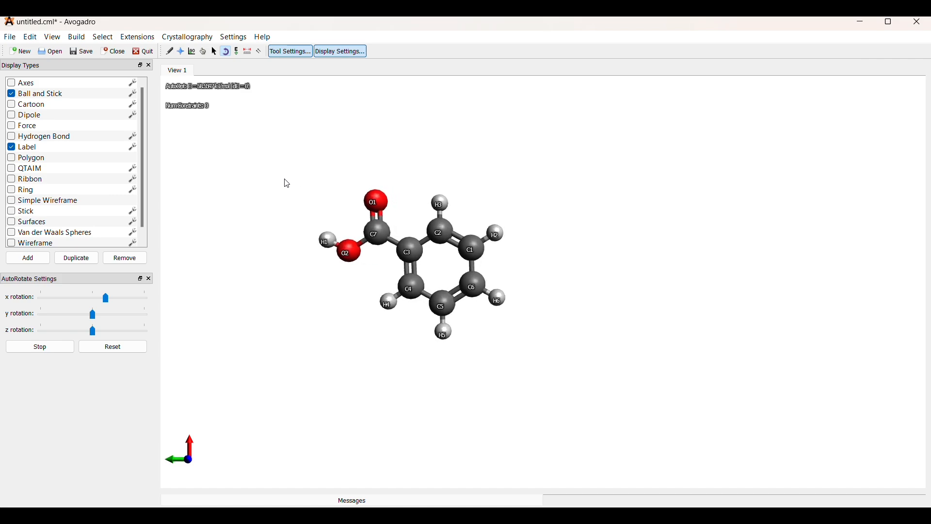
{"action": "left_click_drag", "start_coordinate": [285, 176], "coordinate": [655, 185]}
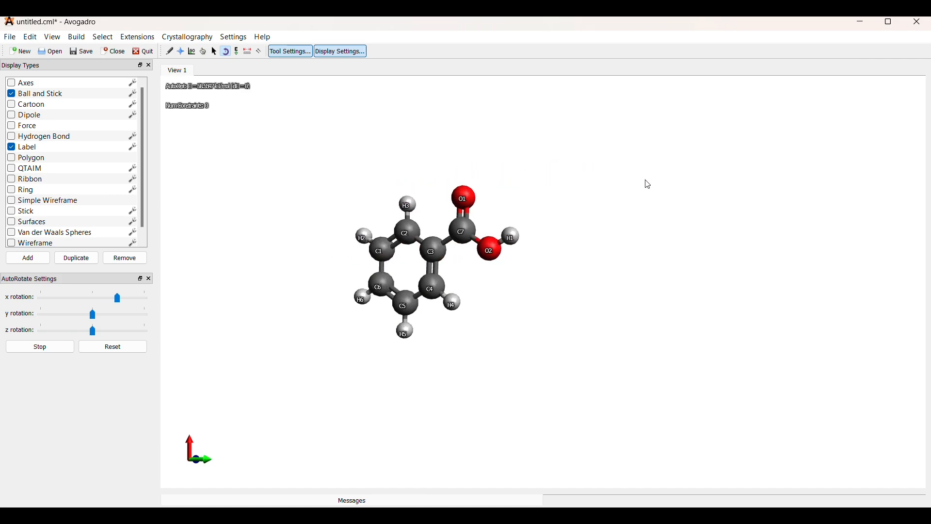
{"action": "left_click_drag", "start_coordinate": [356, 144], "coordinate": [358, 353]}
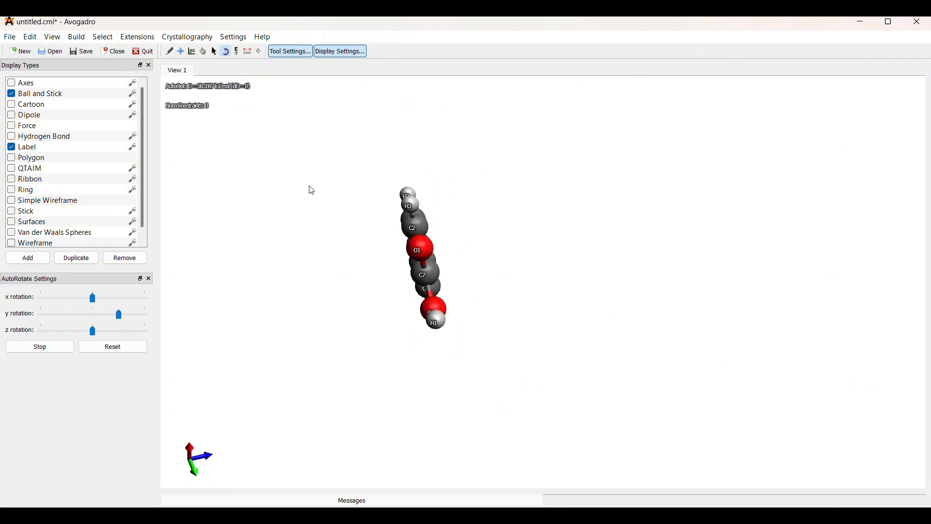
{"action": "left_click_drag", "start_coordinate": [308, 187], "coordinate": [602, 186]}
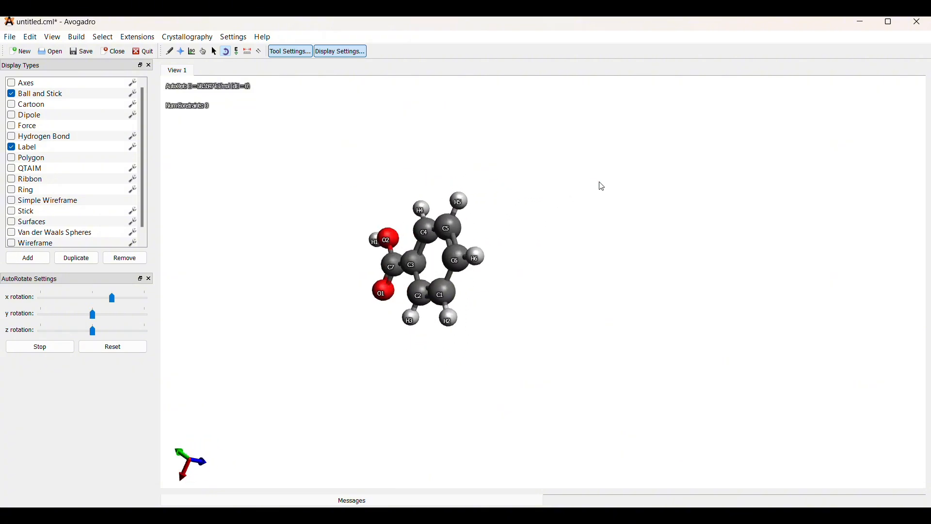